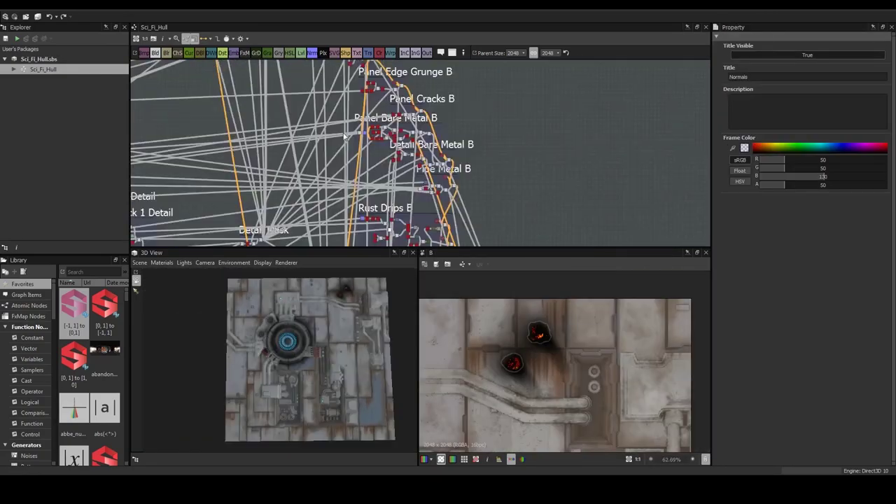
# Raise the blend position from 0.18 to 0.65.
pyautogui.moveTo(759, 241); pyautogui.dragTo(827, 241)
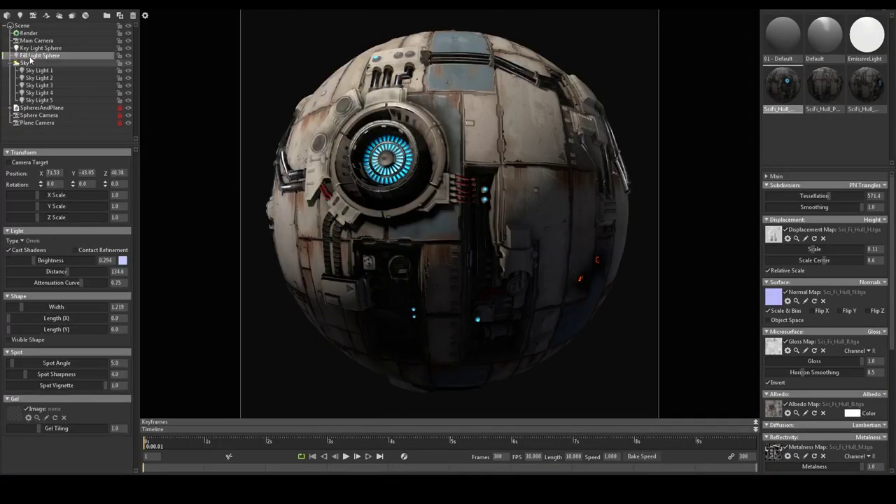
# Expand SpheresAndPlane in the outliner to reveal its meshes.
pyautogui.click(450, 191)
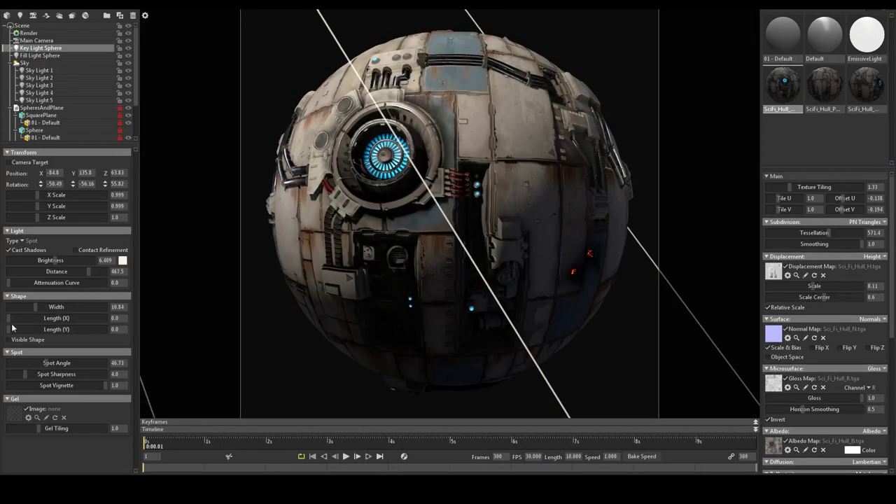